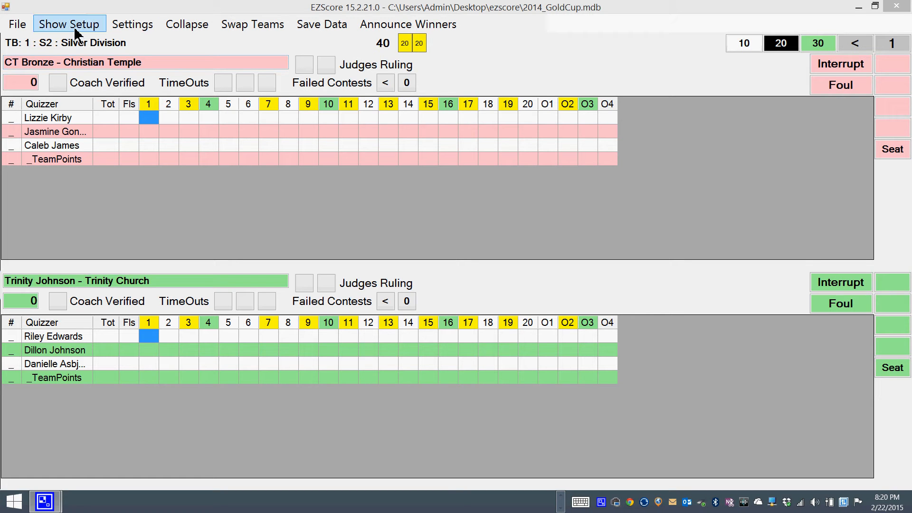
Step: Apply the JBQ default quiz settings and replace them with the TBQ defaults
{"action": "left_click", "coordinate": [129, 26]}
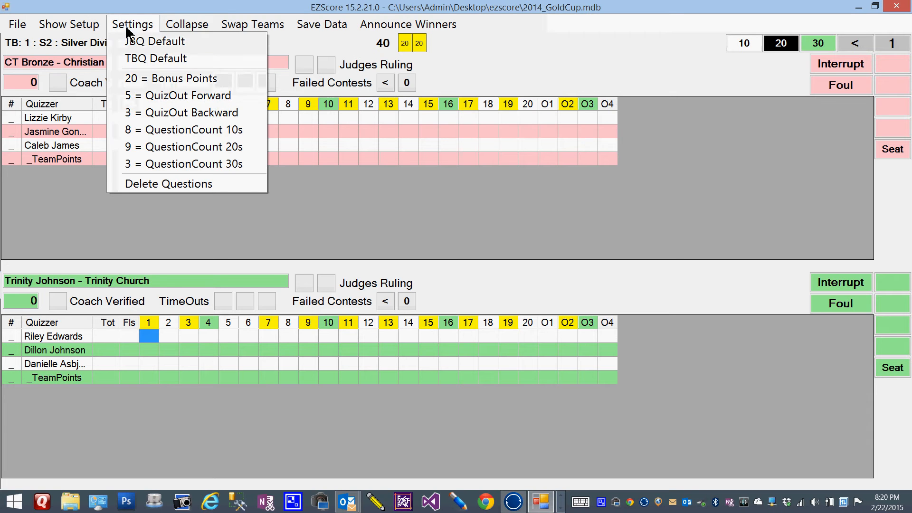
{"action": "left_click", "coordinate": [148, 41]}
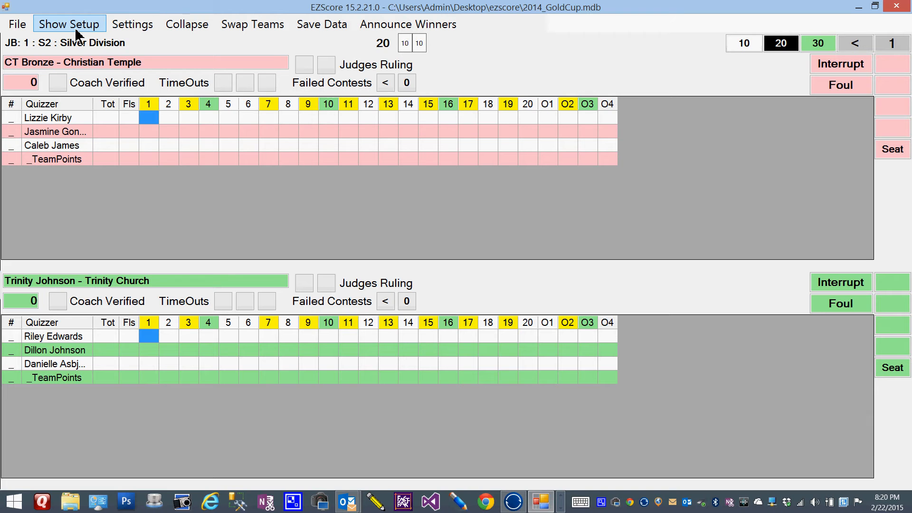
{"action": "left_click", "coordinate": [131, 27]}
{"action": "left_click", "coordinate": [139, 54]}
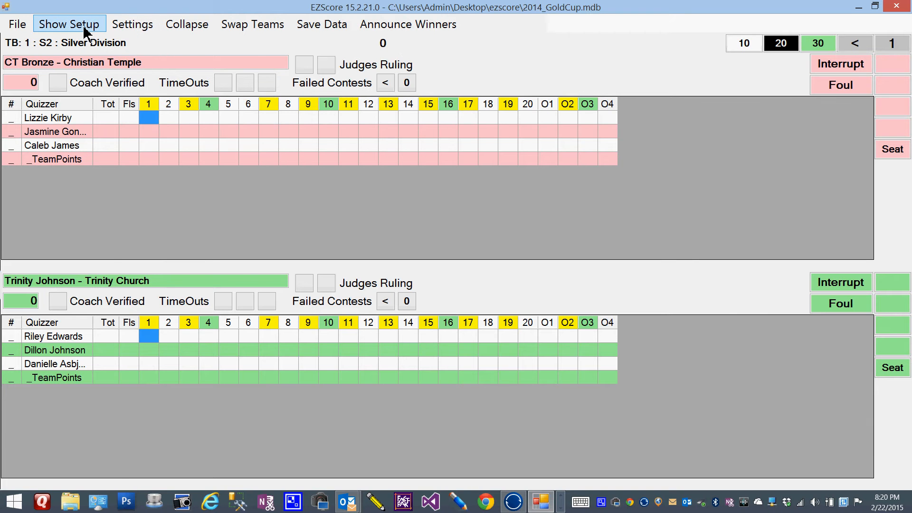
Step: Set the match to Silver Division, round 1, room S2, and swap the two teams' positions
{"action": "left_click", "coordinate": [83, 25]}
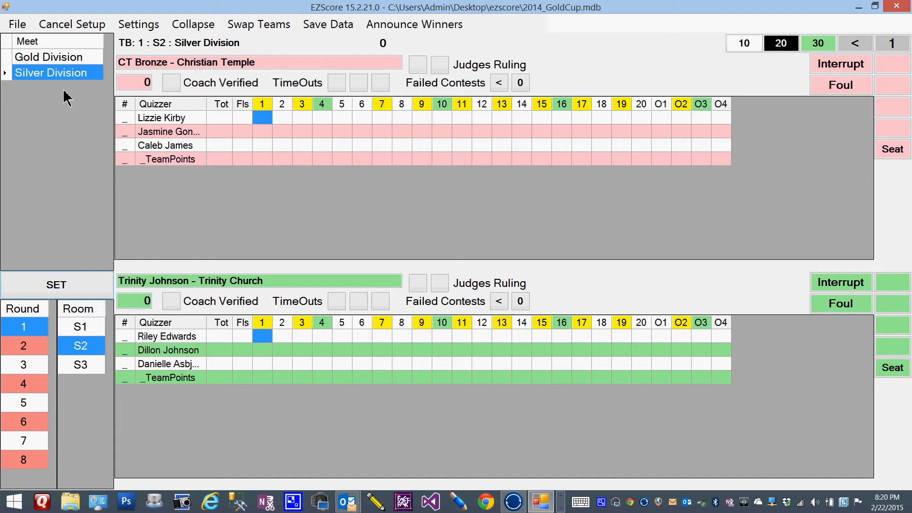
{"action": "left_click", "coordinate": [89, 290]}
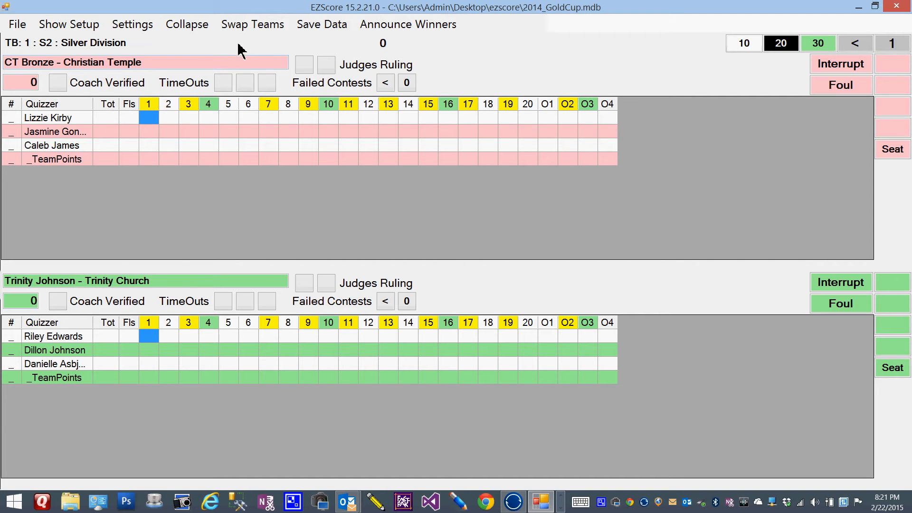
{"action": "left_click", "coordinate": [257, 32]}
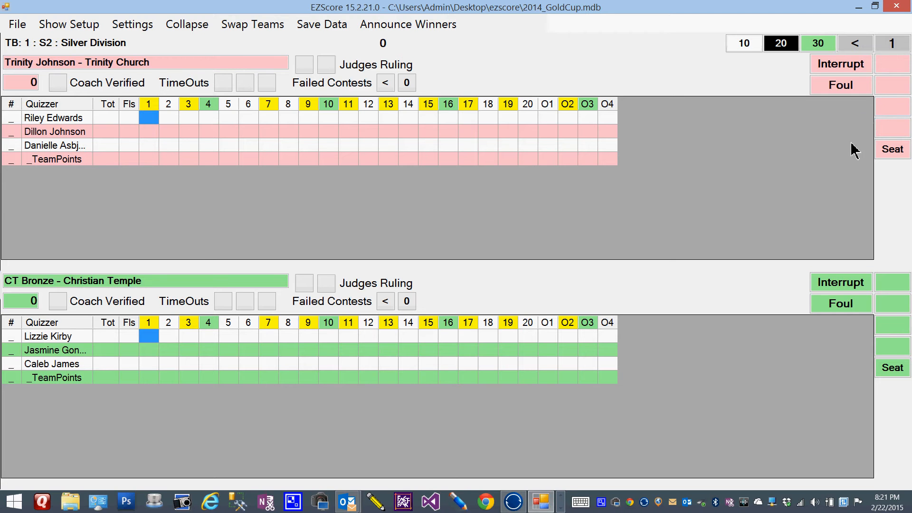
Step: Seat the Trinity Church quizzers: the second-listed in seat 1, the first-listed in seat 2 and the third-listed in seat 3
{"action": "left_click", "coordinate": [891, 153]}
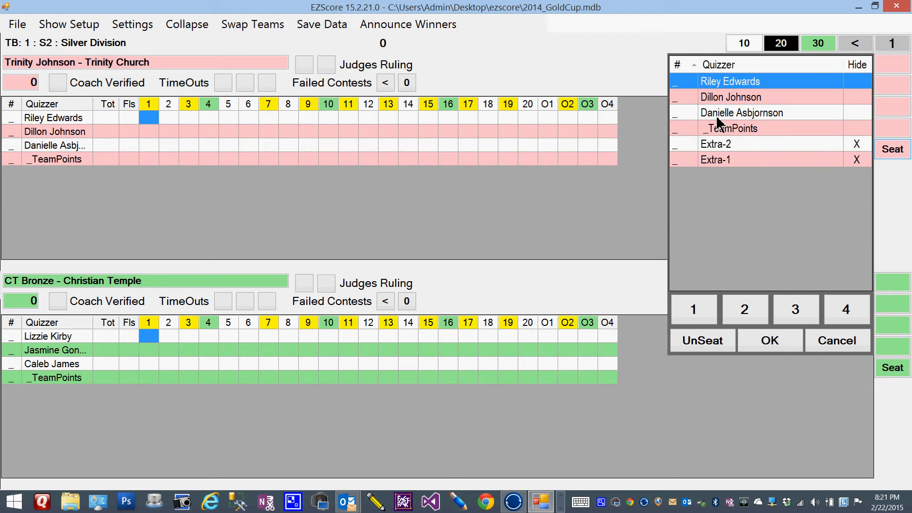
{"action": "left_click", "coordinate": [717, 98]}
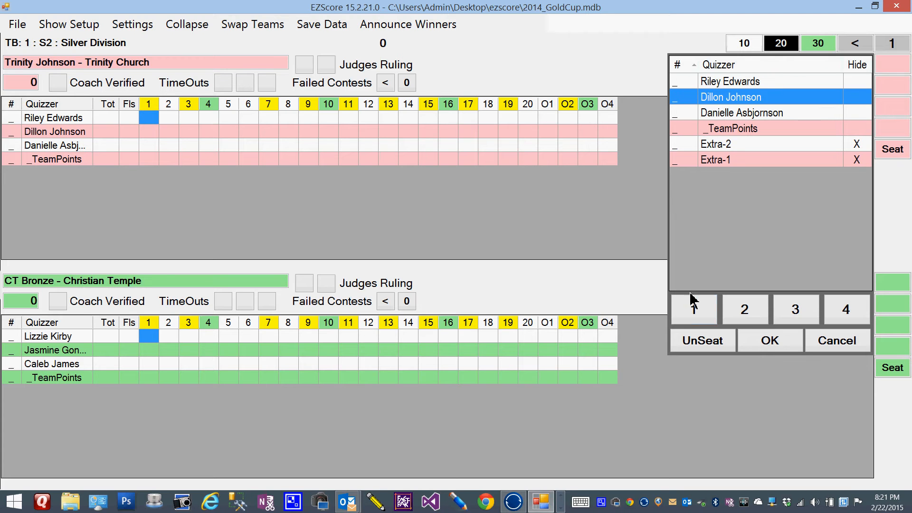
{"action": "left_click", "coordinate": [694, 309]}
{"action": "left_click", "coordinate": [729, 98]}
{"action": "left_click", "coordinate": [761, 310]}
{"action": "left_click", "coordinate": [739, 114]}
{"action": "left_click", "coordinate": [791, 317]}
{"action": "left_click", "coordinate": [771, 342]}
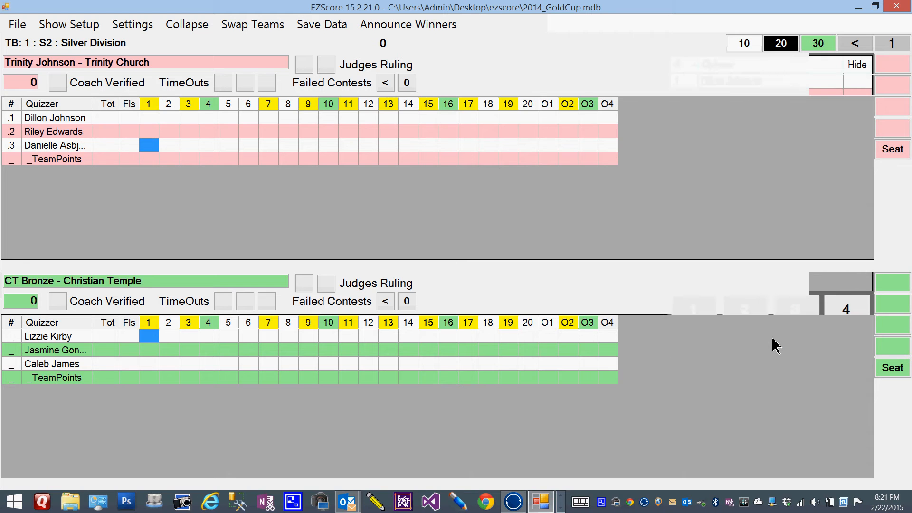
Step: Seat the CT Bronze quizzers: the second-listed in seat 1, the third-listed in seat 2 and the first-listed in seat 3
{"action": "left_click", "coordinate": [893, 369]}
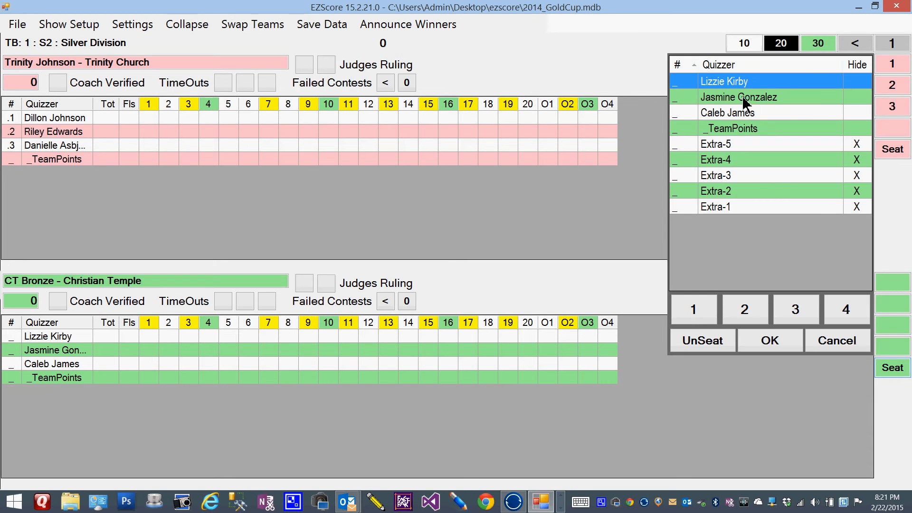
{"action": "left_click", "coordinate": [745, 99]}
{"action": "left_click", "coordinate": [684, 310]}
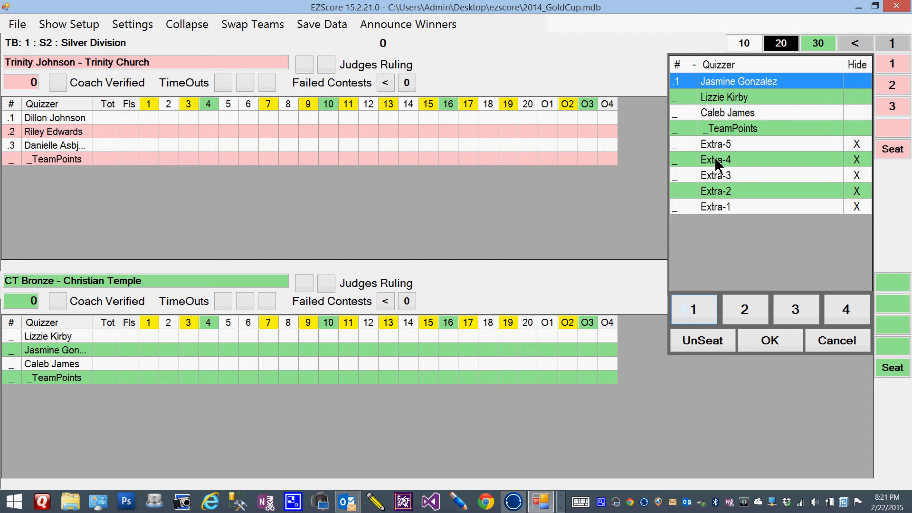
{"action": "left_click", "coordinate": [710, 112]}
{"action": "left_click", "coordinate": [745, 310]}
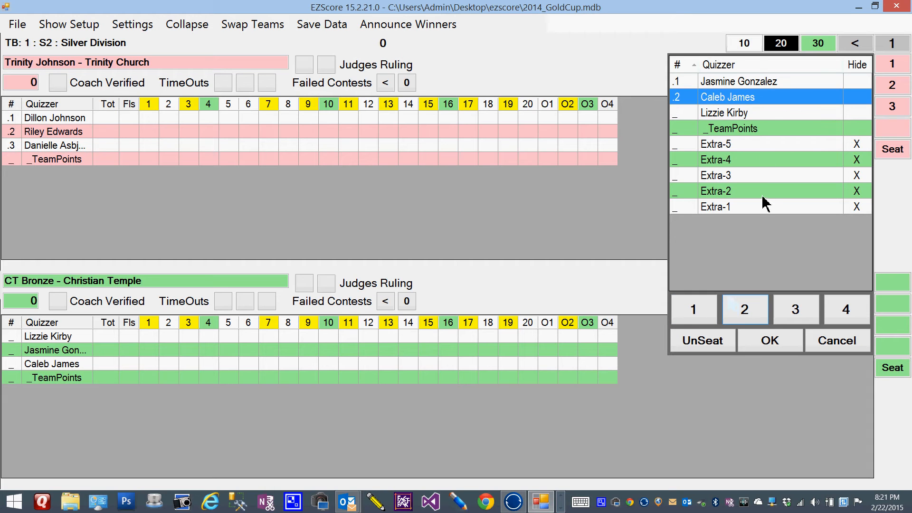
{"action": "left_click", "coordinate": [743, 117]}
{"action": "left_click", "coordinate": [795, 312]}
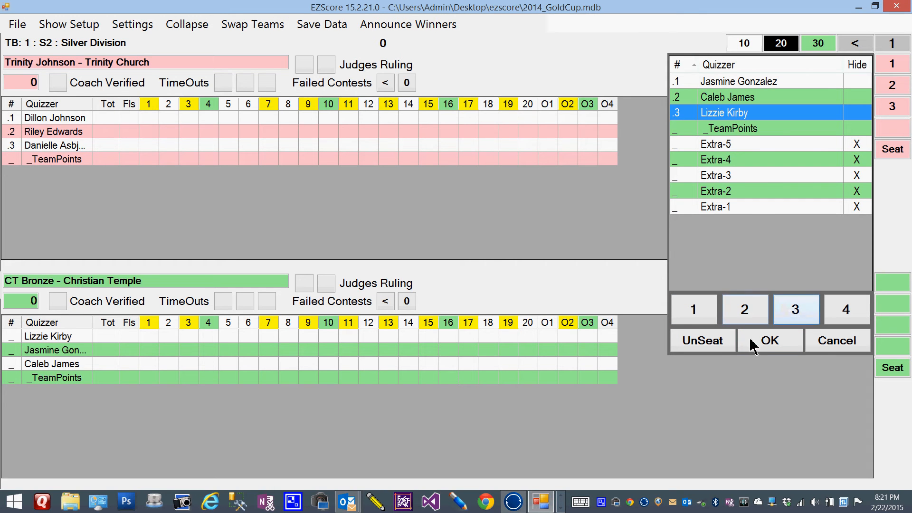
Step: Unseat the CT Bronze seat 3 quizzer, reassign them to seat 3, and accept the team's seating
{"action": "left_click", "coordinate": [721, 346]}
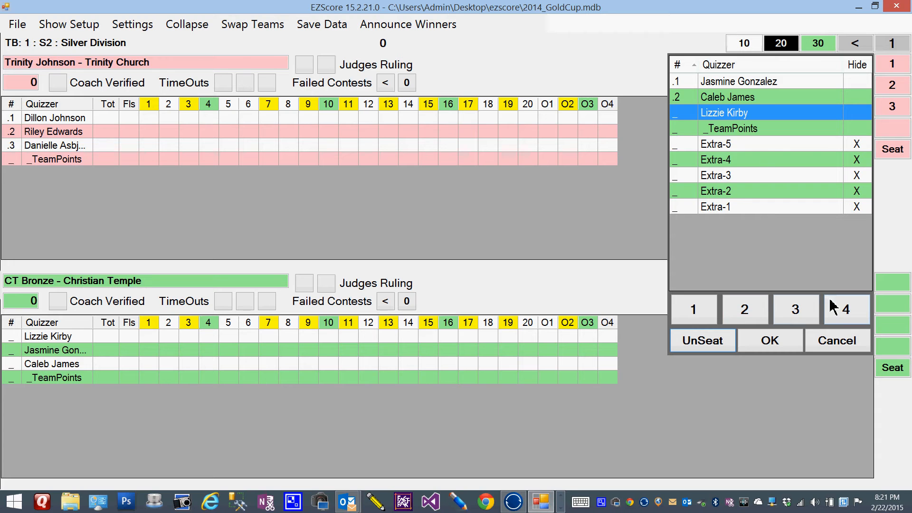
{"action": "left_click", "coordinate": [809, 317]}
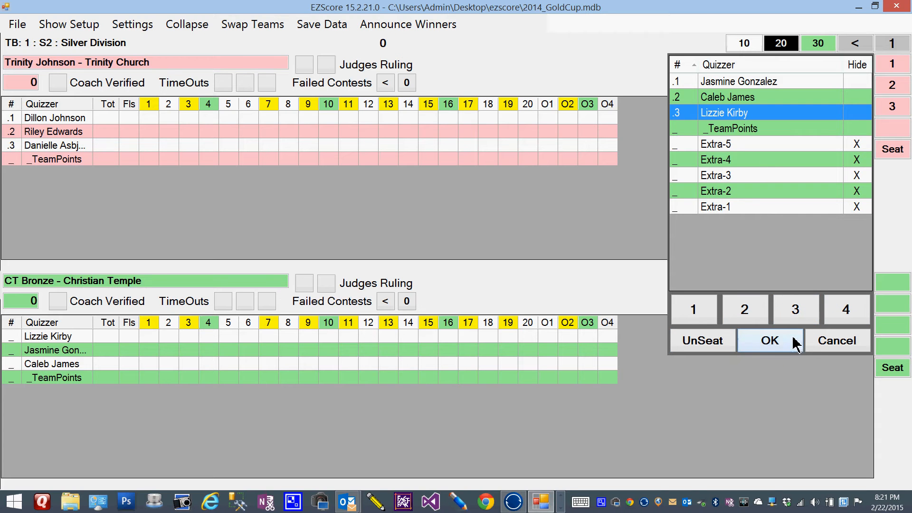
{"action": "left_click", "coordinate": [800, 341]}
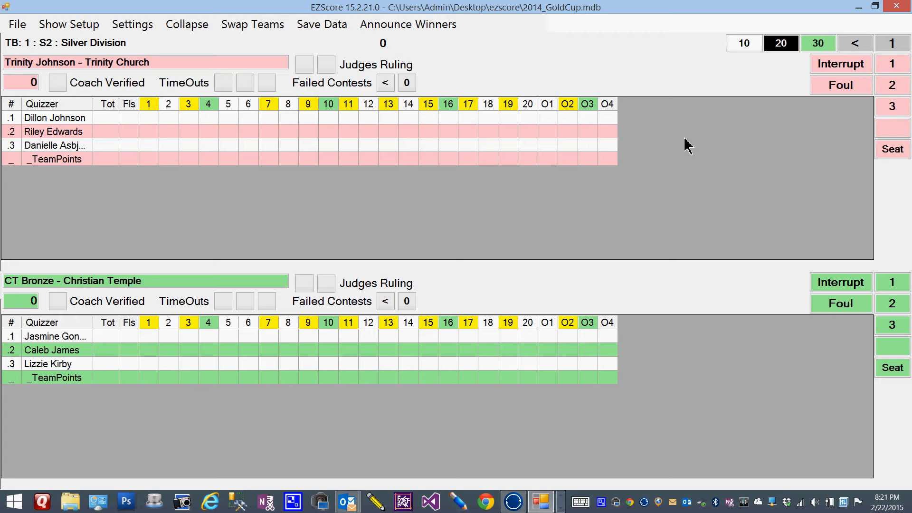
Step: Advance to question 2 and return to question 1, switching its point value to 10 and back to 20
{"action": "left_click", "coordinate": [891, 48]}
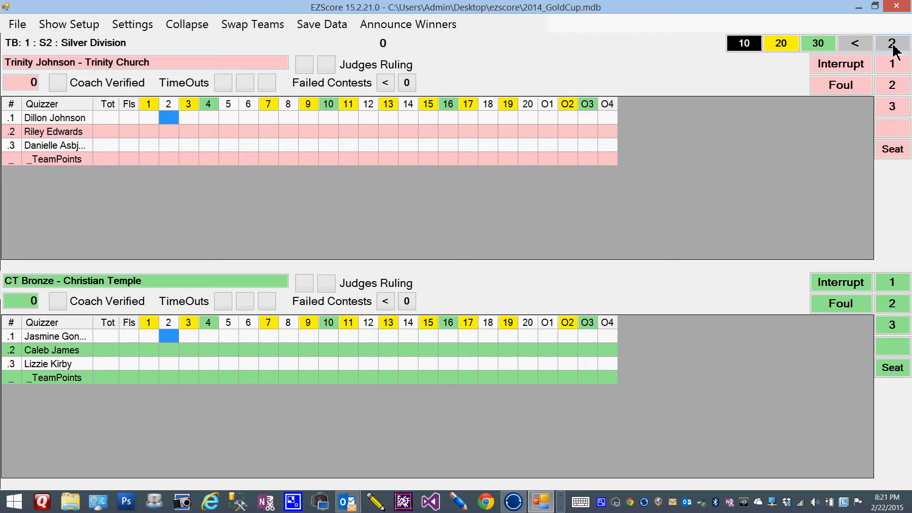
{"action": "left_click", "coordinate": [858, 47]}
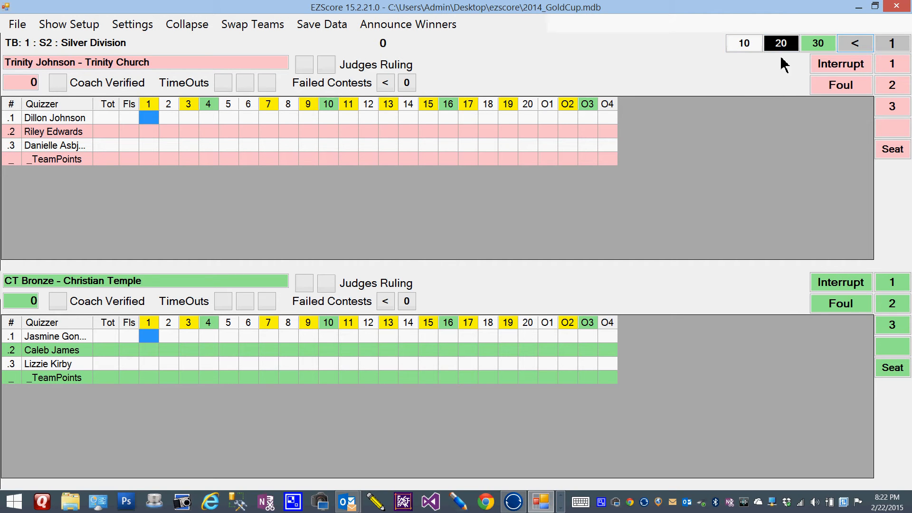
{"action": "left_click", "coordinate": [745, 43]}
{"action": "left_click", "coordinate": [775, 44]}
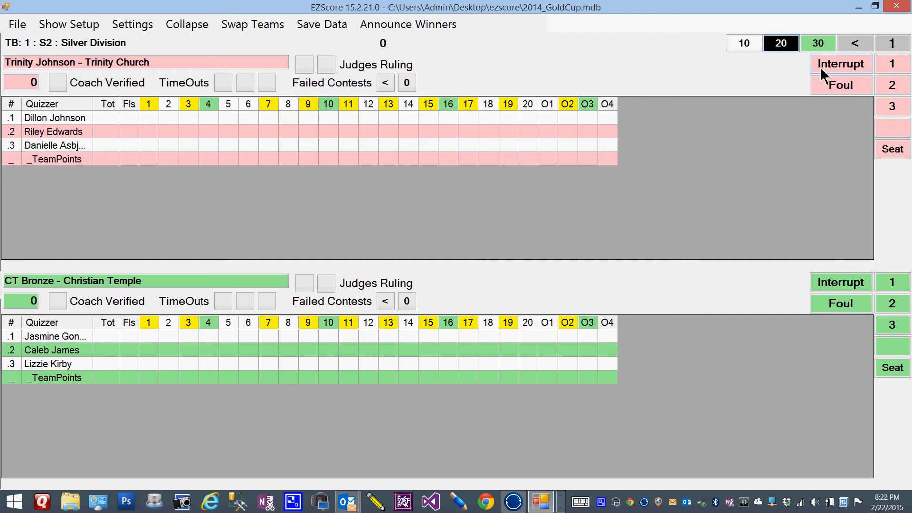
Step: Cycle the Trinity Church seat 1 quizzer's question 1 score through -10, settle on 20 points, and advance to question 2
{"action": "left_click", "coordinate": [891, 72]}
{"action": "left_click", "coordinate": [892, 71]}
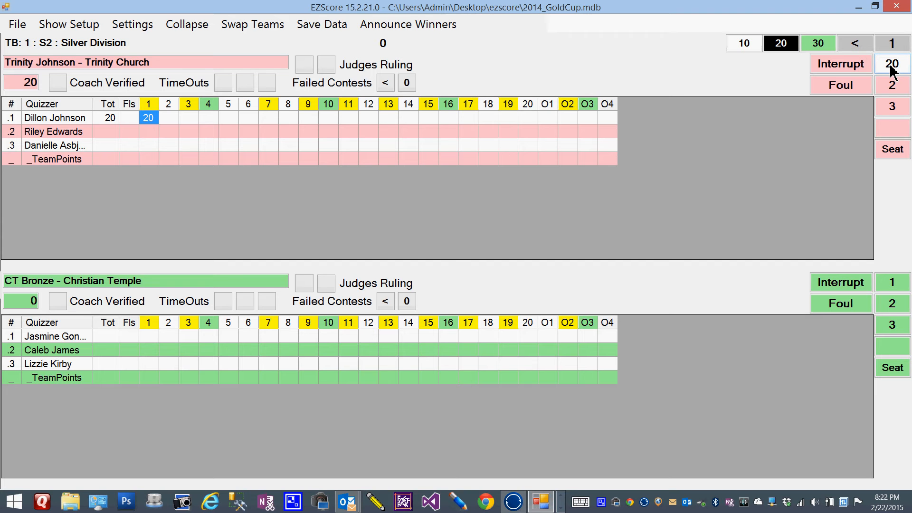
{"action": "left_click", "coordinate": [891, 70]}
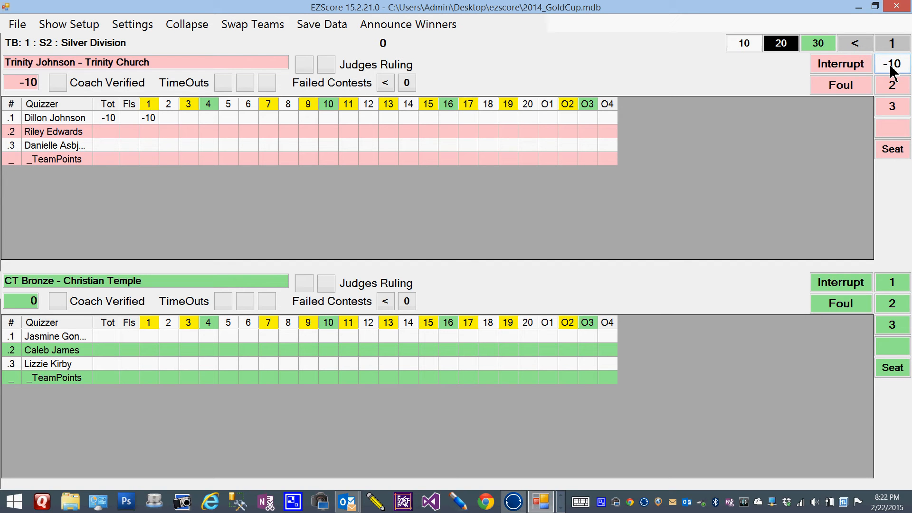
{"action": "left_click", "coordinate": [891, 70]}
{"action": "left_click", "coordinate": [891, 70]}
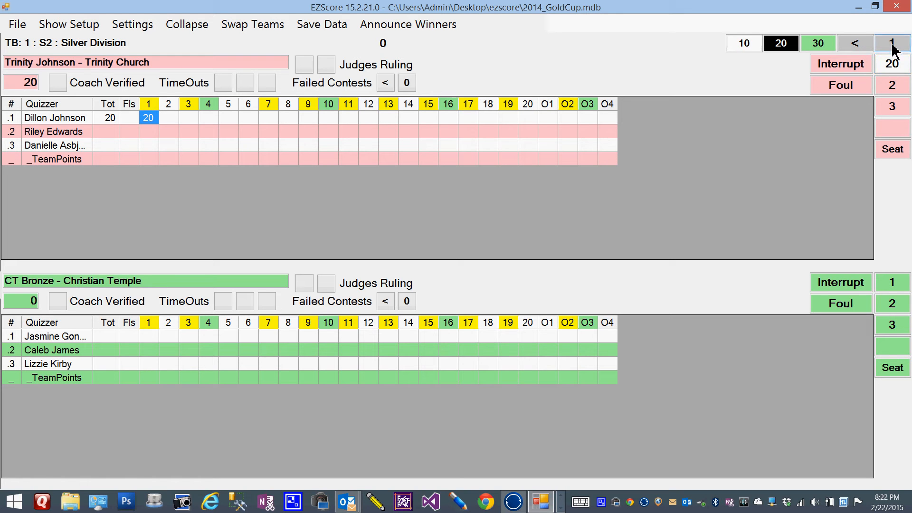
{"action": "left_click", "coordinate": [893, 44]}
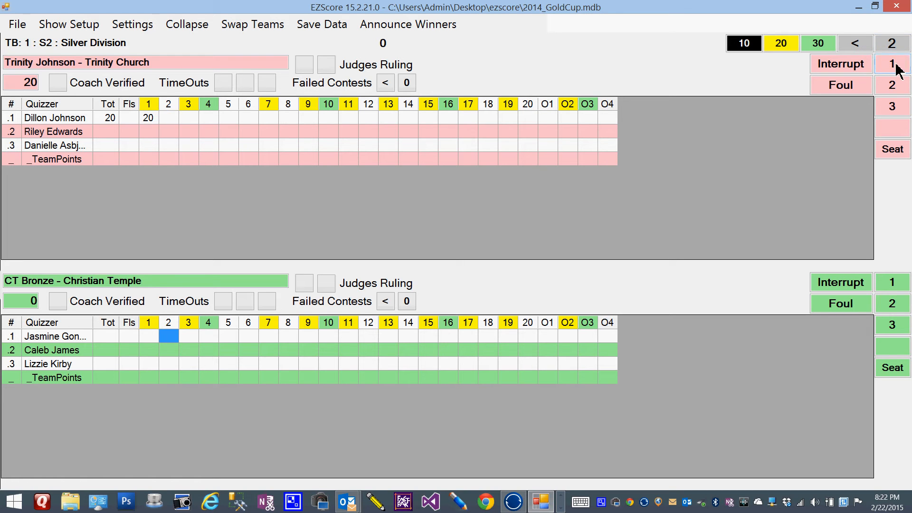
Step: Score 10, 20 and 30 points for the Trinity Church seat 1 quizzer on questions 2, 3 and 4, advancing to question 5
{"action": "left_click", "coordinate": [895, 65]}
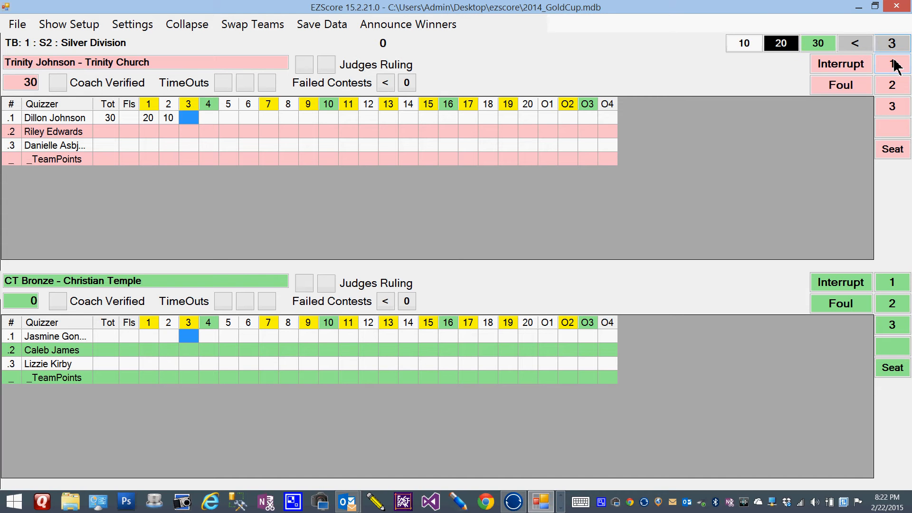
{"action": "left_click", "coordinate": [895, 65]}
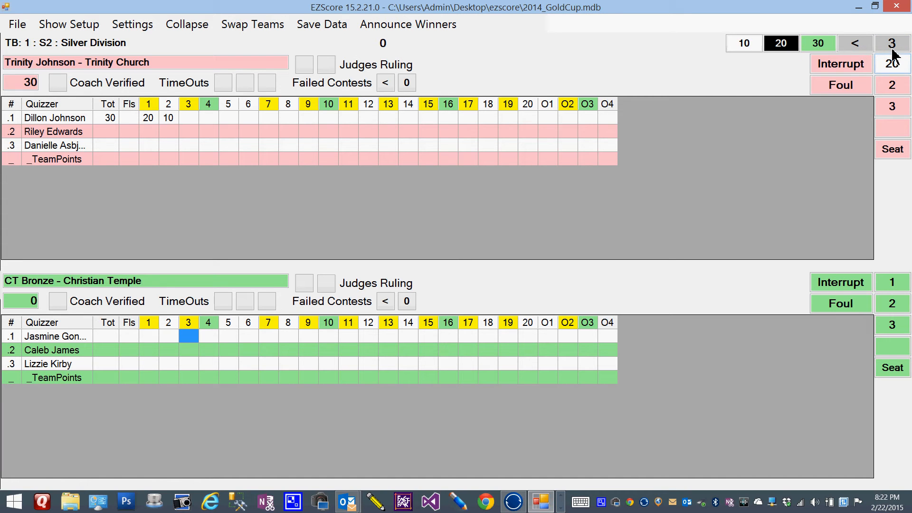
{"action": "left_click", "coordinate": [893, 49]}
{"action": "left_click", "coordinate": [894, 63]}
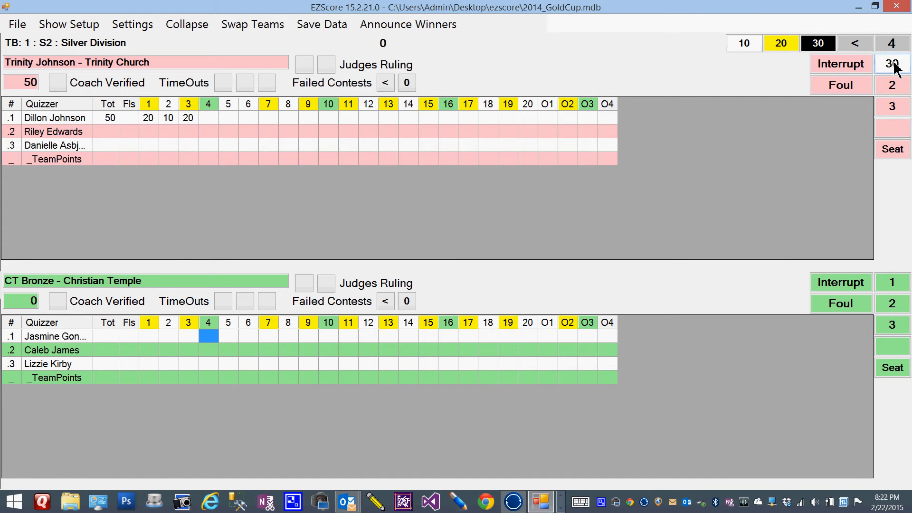
{"action": "left_click", "coordinate": [893, 49]}
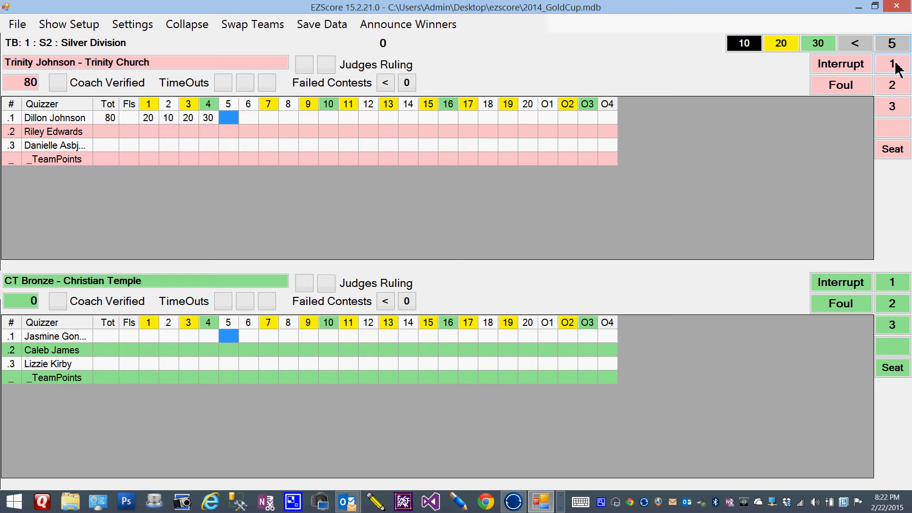
Step: Score question 5 for the Trinity Church seat 1 quizzer, switching to -5 and back to 10 points, and advance to question 6
{"action": "left_click", "coordinate": [894, 64]}
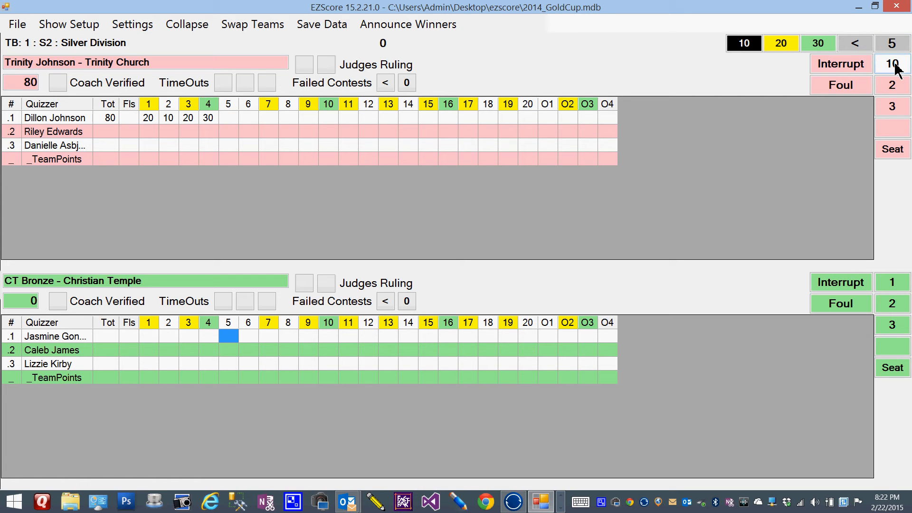
{"action": "left_click", "coordinate": [895, 67]}
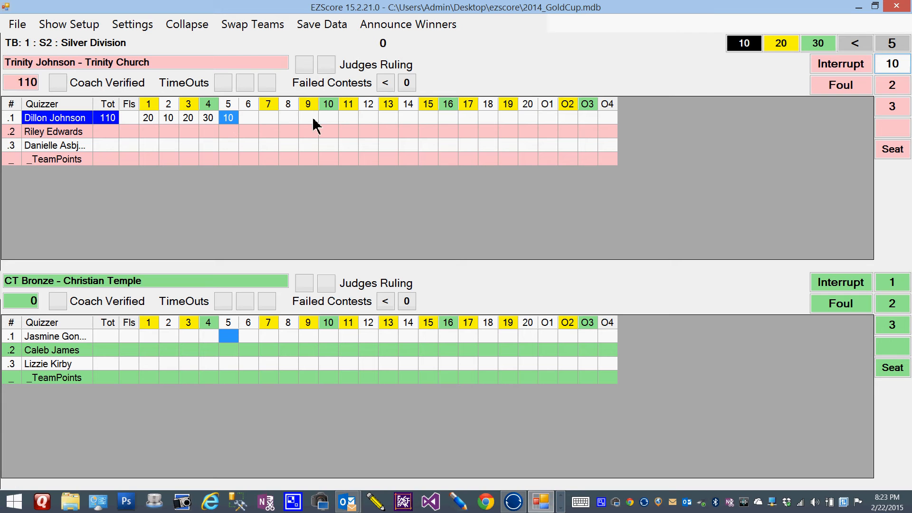
{"action": "left_click", "coordinate": [894, 67]}
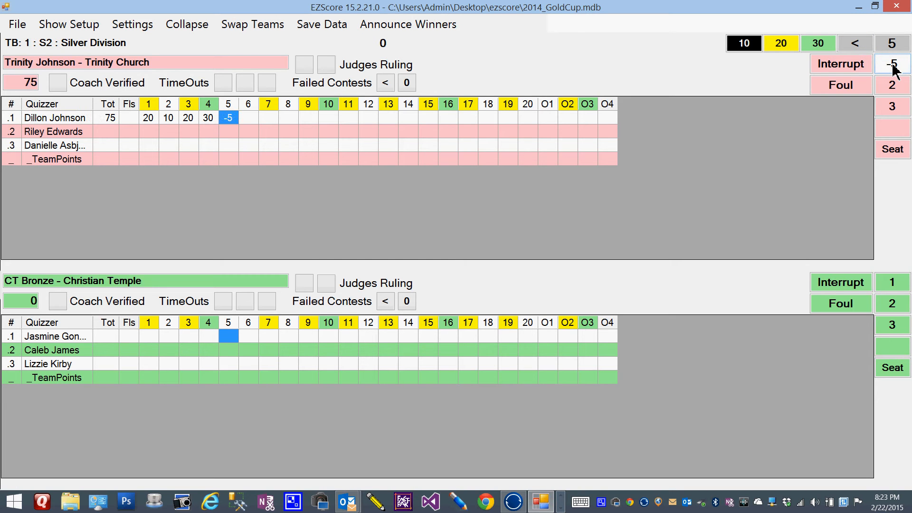
{"action": "left_click", "coordinate": [897, 70]}
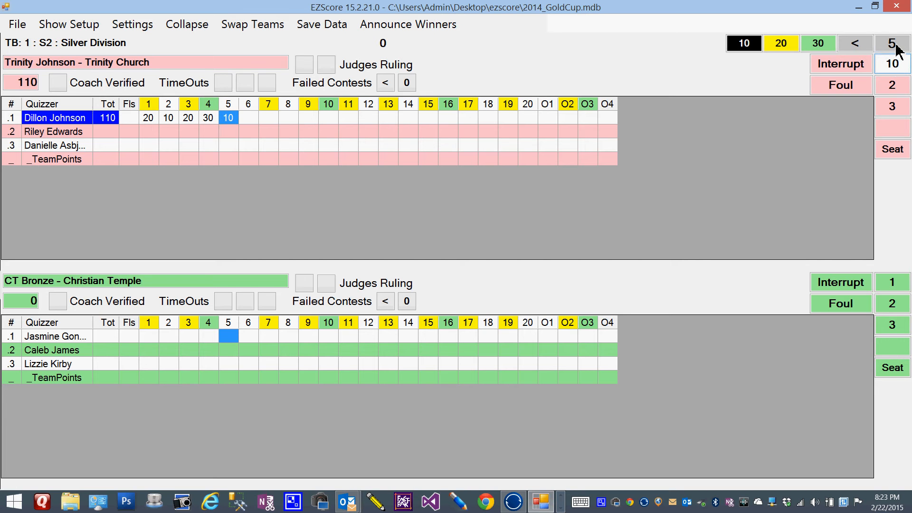
{"action": "left_click", "coordinate": [897, 43]}
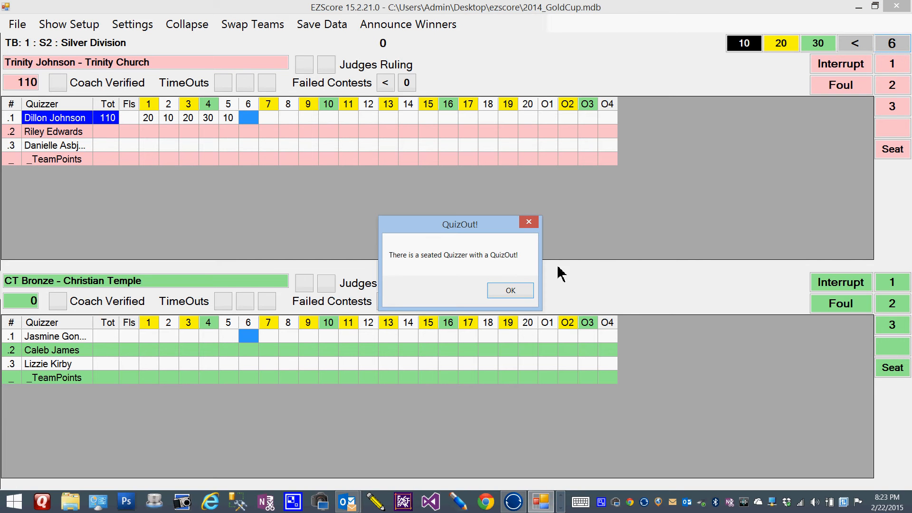
{"action": "left_click", "coordinate": [518, 295]}
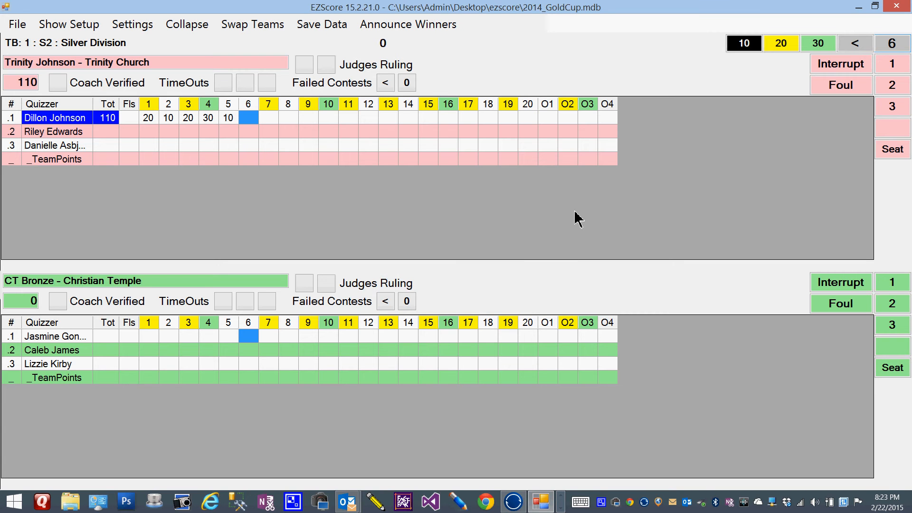
Step: Unseat the quizzed-out Trinity Church quizzer from seat 1 and accept the seating
{"action": "left_click", "coordinate": [888, 155]}
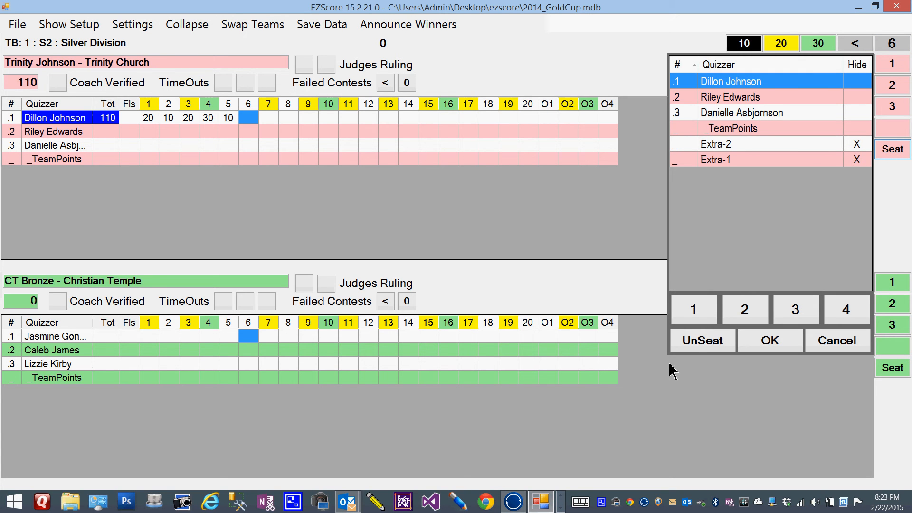
{"action": "left_click", "coordinate": [694, 340]}
{"action": "left_click", "coordinate": [763, 340]}
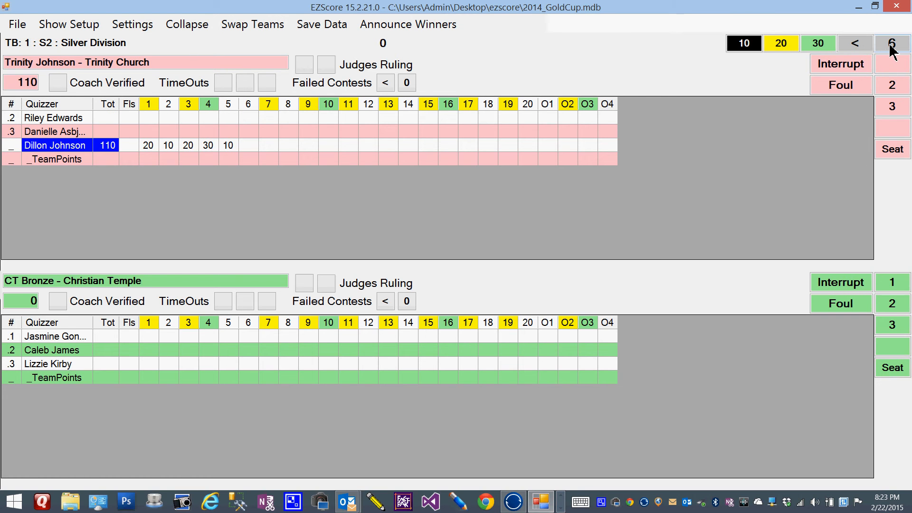
Step: Score -5, -10 and -5 for the Trinity Church seat 2 quizzer on questions 6, 7 and 8, and advance to question 9
{"action": "left_click", "coordinate": [892, 85]}
{"action": "left_click", "coordinate": [892, 88]}
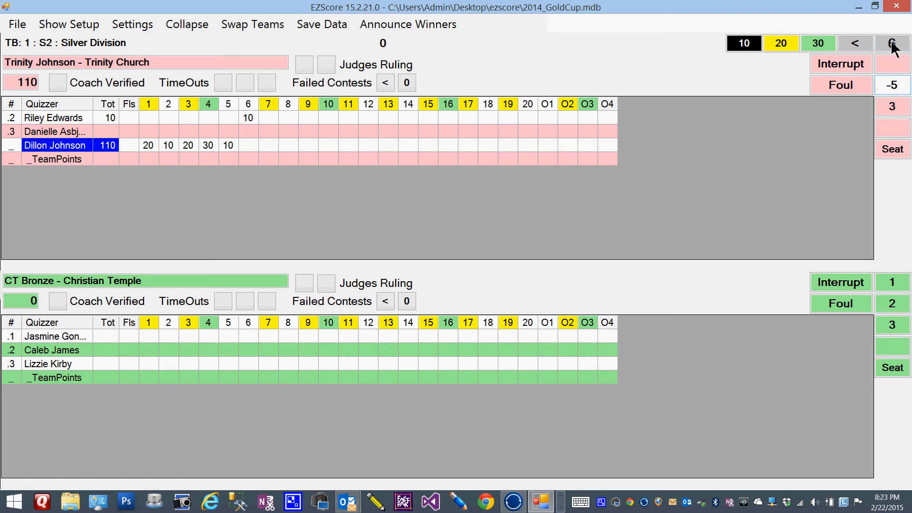
{"action": "left_click", "coordinate": [893, 89]}
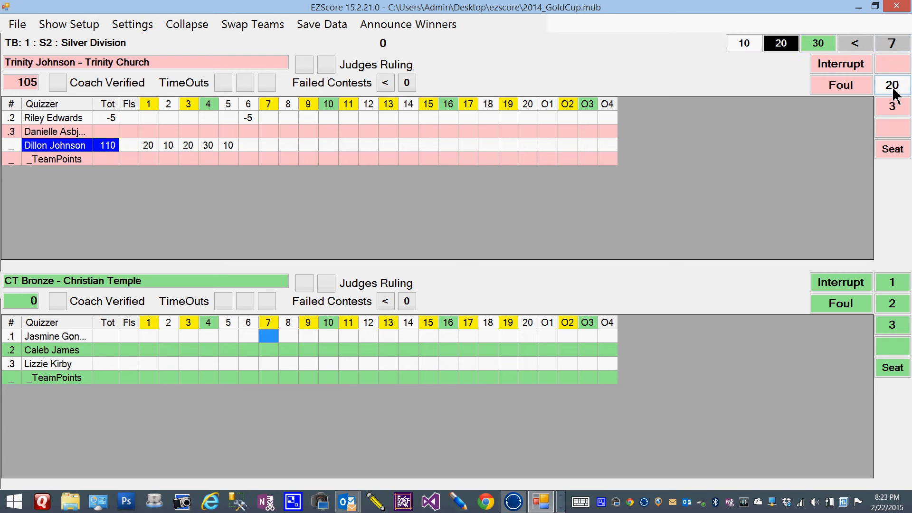
{"action": "left_click", "coordinate": [895, 84]}
{"action": "left_click", "coordinate": [898, 93]}
{"action": "left_click", "coordinate": [900, 94]}
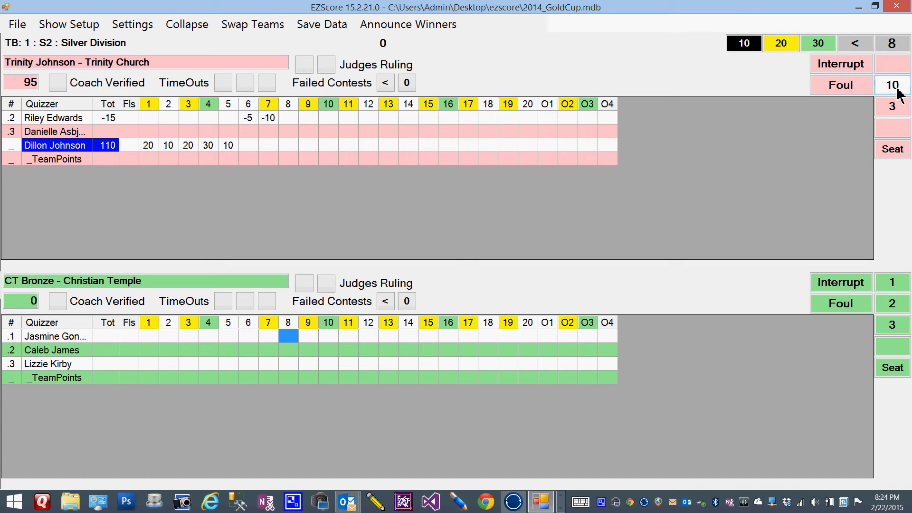
{"action": "left_click", "coordinate": [899, 92]}
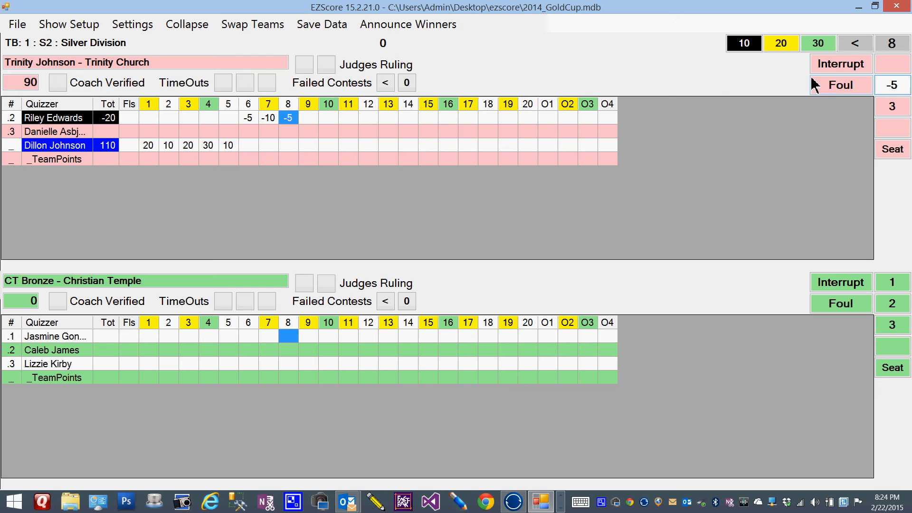
{"action": "left_click", "coordinate": [891, 44]}
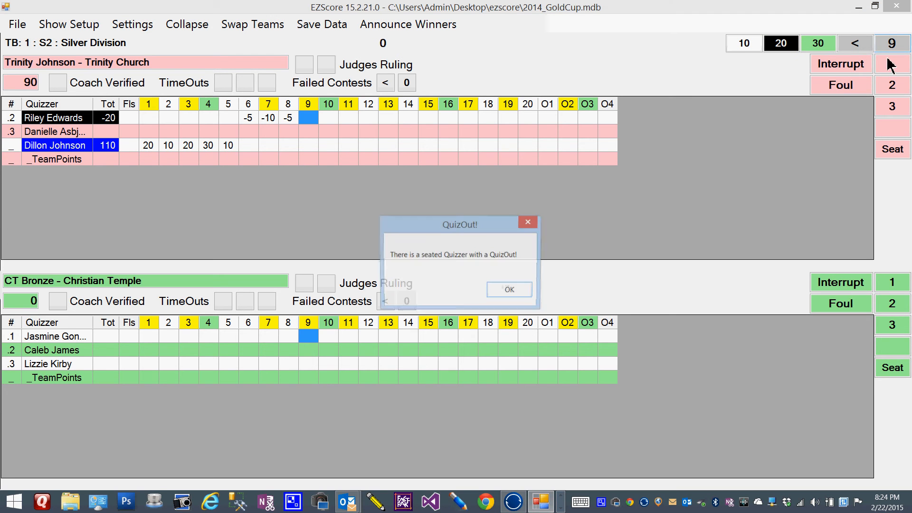
{"action": "left_click", "coordinate": [512, 291]}
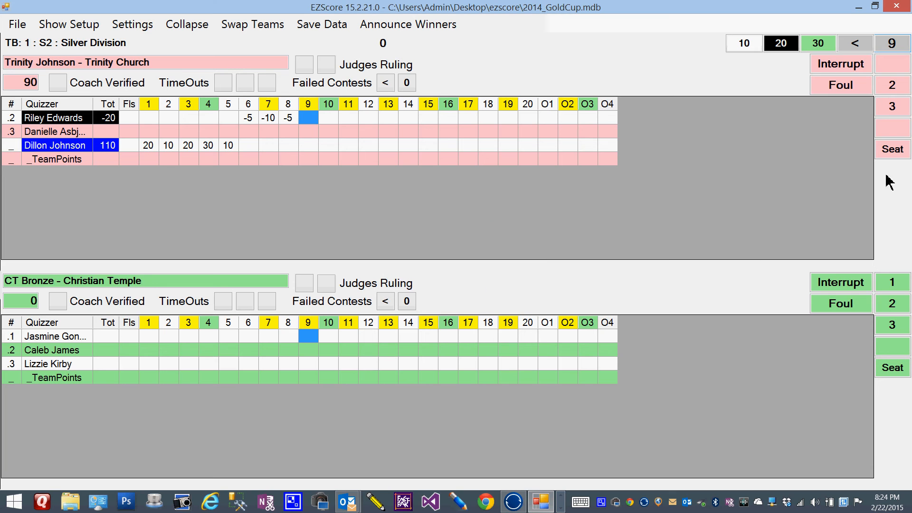
Step: Unseat the quizzed-out Trinity Church quizzer from seat 2 and accept the seating
{"action": "left_click", "coordinate": [897, 153]}
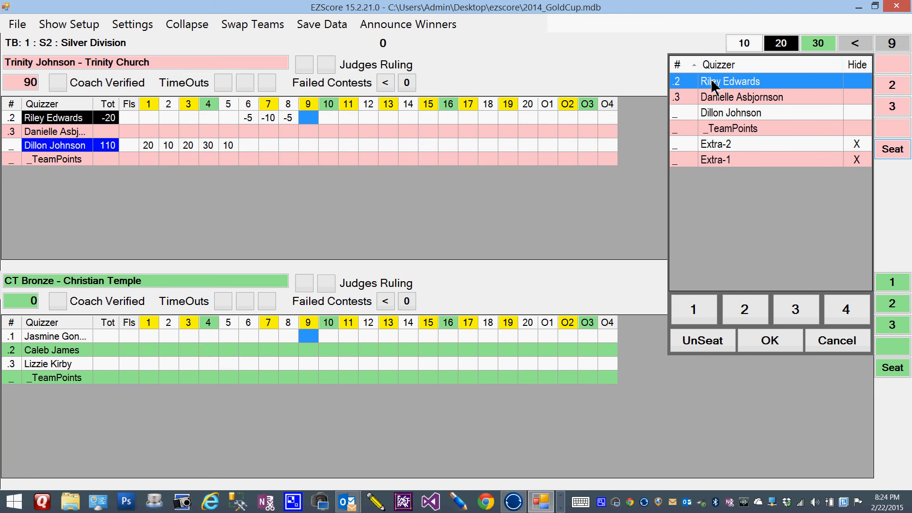
{"action": "left_click", "coordinate": [710, 346]}
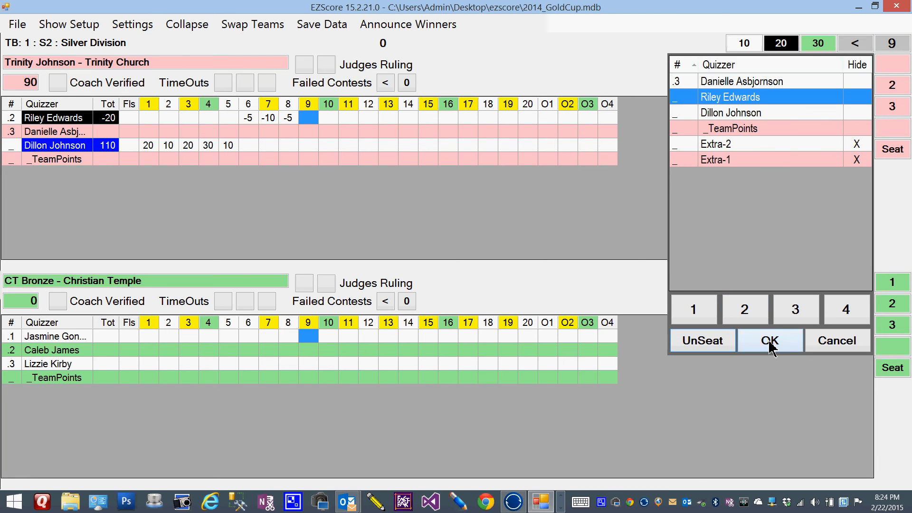
{"action": "left_click", "coordinate": [769, 343]}
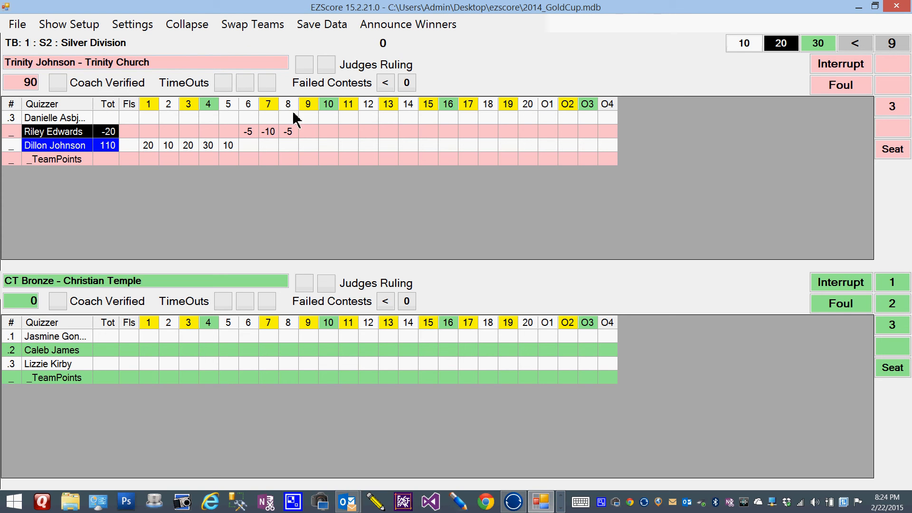
Step: Mark all three timeouts as used for the Trinity Church team
{"action": "left_click", "coordinate": [223, 84]}
{"action": "left_click", "coordinate": [245, 85]}
{"action": "left_click", "coordinate": [268, 89]}
Step: Charge a foul on question 9 to the Trinity Church quizzer in seat 3 and accept it
{"action": "left_click", "coordinate": [841, 86]}
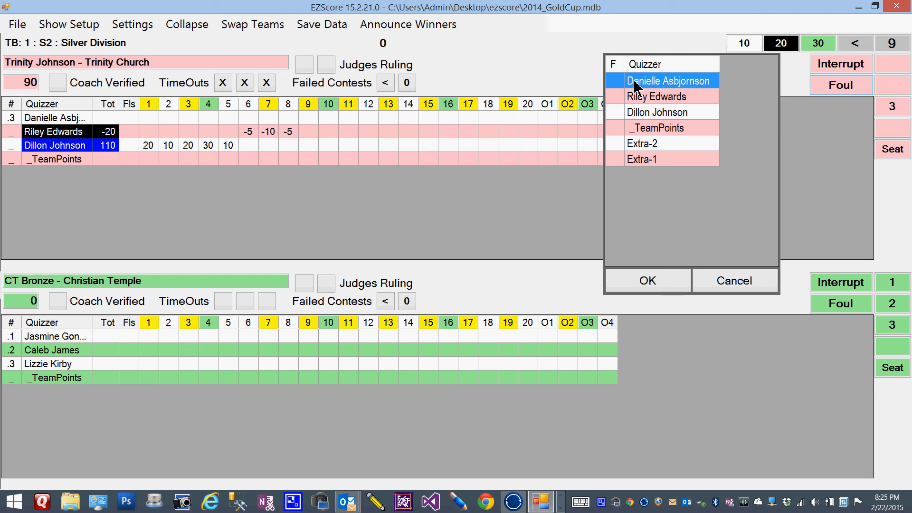
{"action": "left_click", "coordinate": [654, 276]}
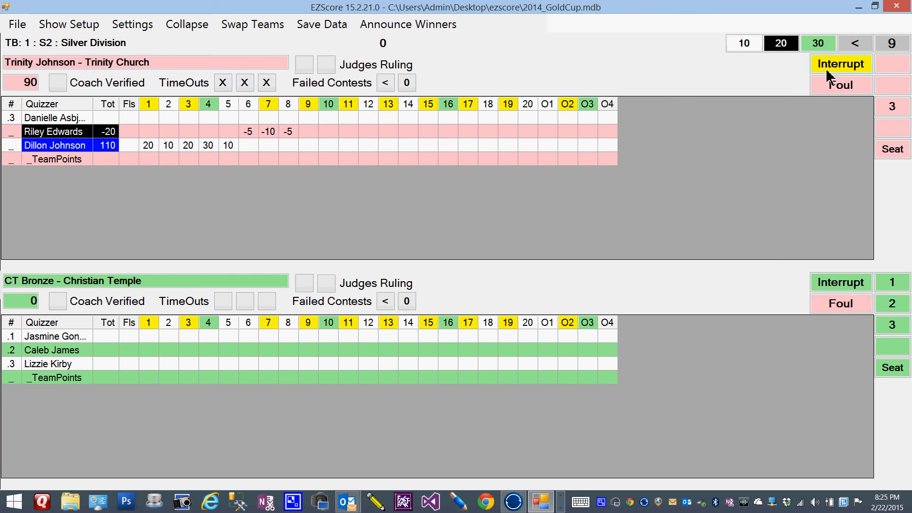
{"action": "left_click", "coordinate": [825, 91]}
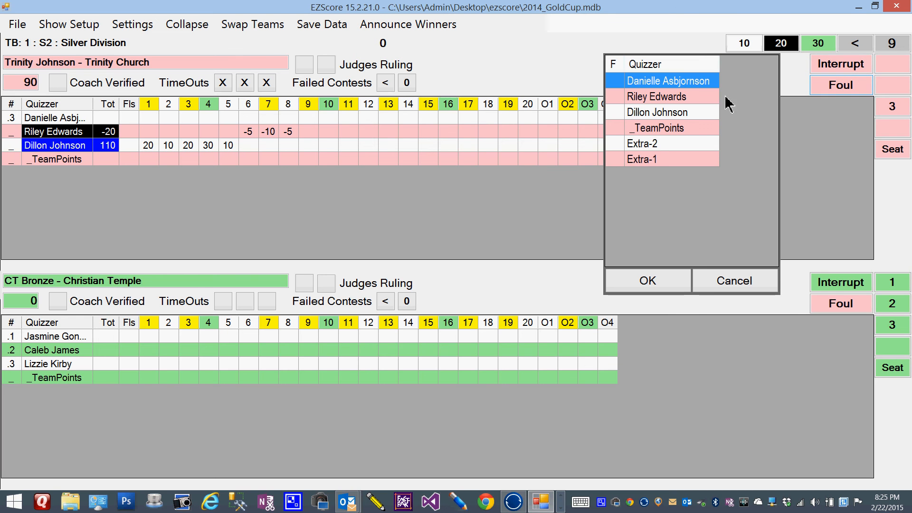
{"action": "left_click", "coordinate": [621, 81]}
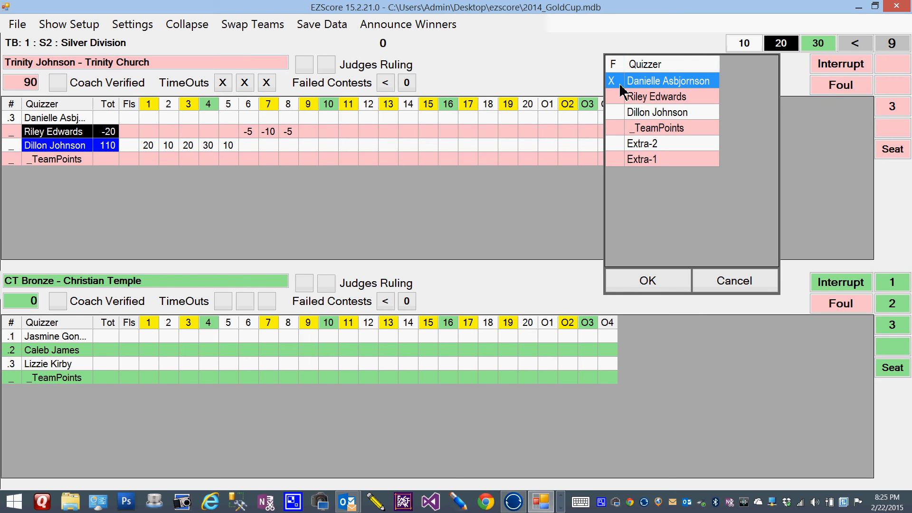
{"action": "left_click", "coordinate": [671, 286]}
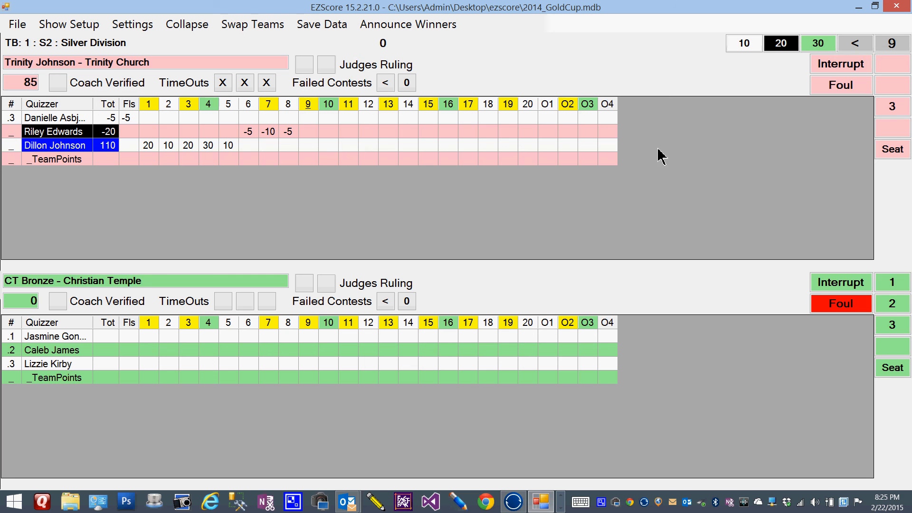
Step: Mark the scores as coach verified for both teams and save the match data
{"action": "left_click", "coordinate": [59, 85]}
{"action": "left_click", "coordinate": [58, 301]}
{"action": "left_click", "coordinate": [331, 28]}
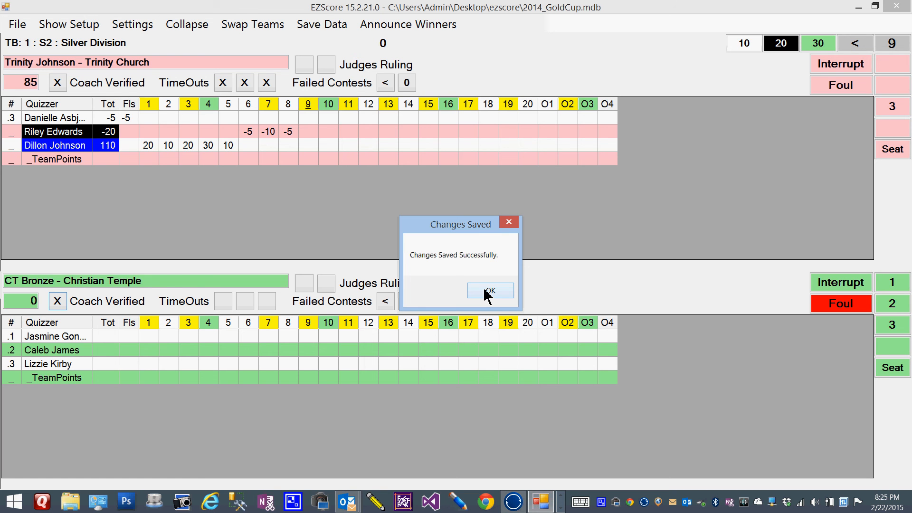
{"action": "left_click", "coordinate": [485, 290]}
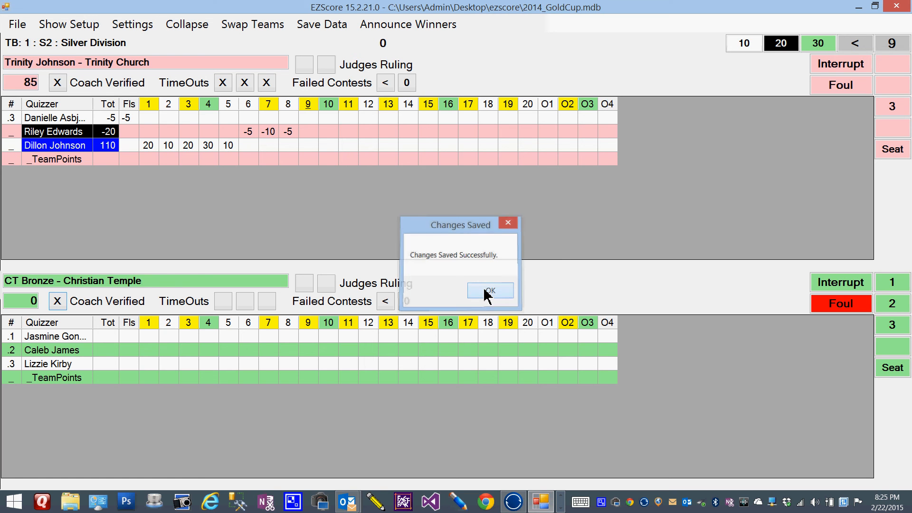
Step: Review the winners announcement with individual high scores and final team scores, and close it
{"action": "left_click", "coordinate": [417, 31]}
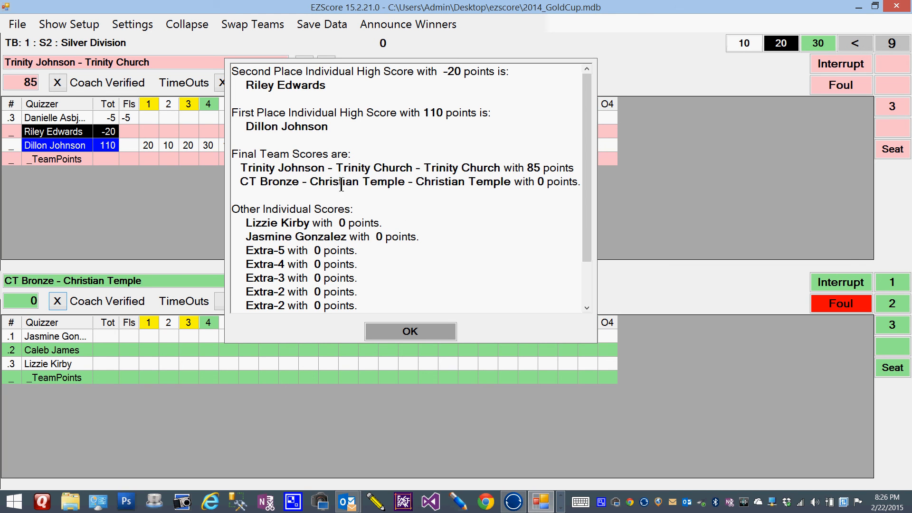
{"action": "left_click", "coordinate": [403, 335]}
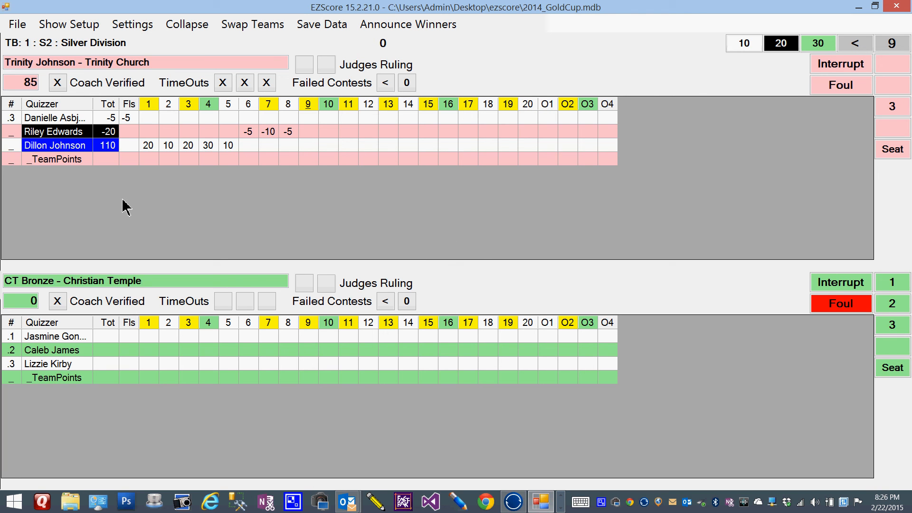
Step: Collapse the score grids to view the text of question 9, and expand them again
{"action": "left_click", "coordinate": [185, 25]}
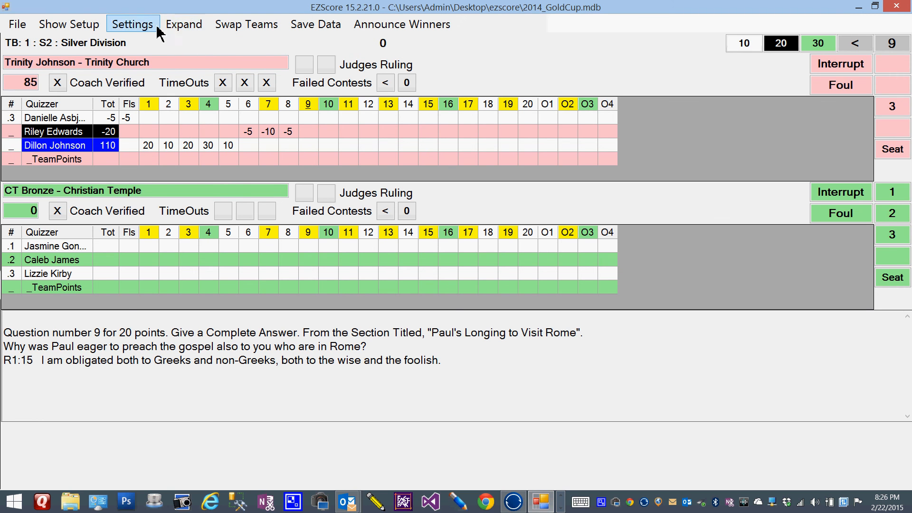
{"action": "left_click", "coordinate": [174, 26]}
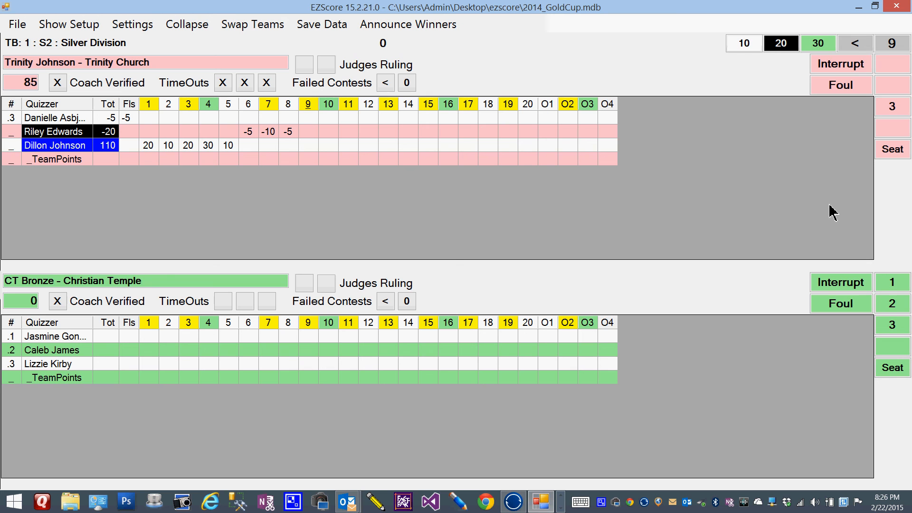
Step: Flag an interrupt for the Trinity Church team on question 9
{"action": "left_click", "coordinate": [859, 66]}
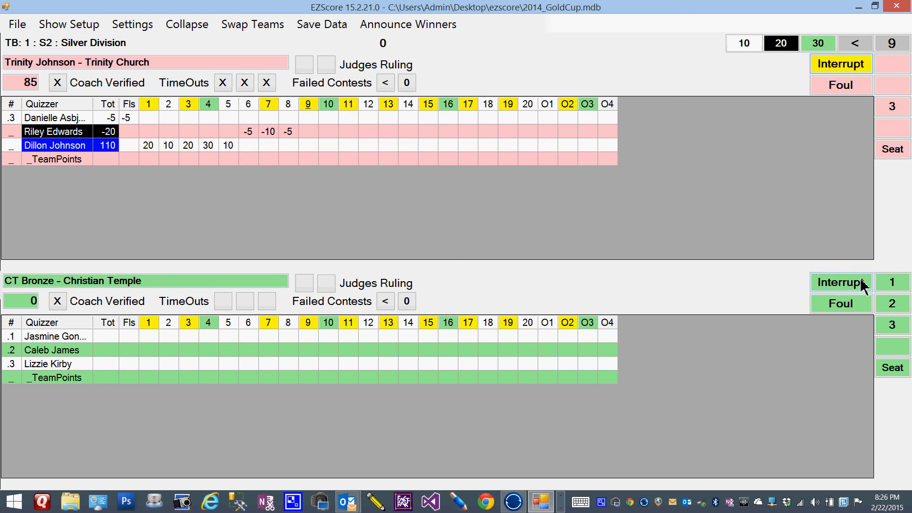